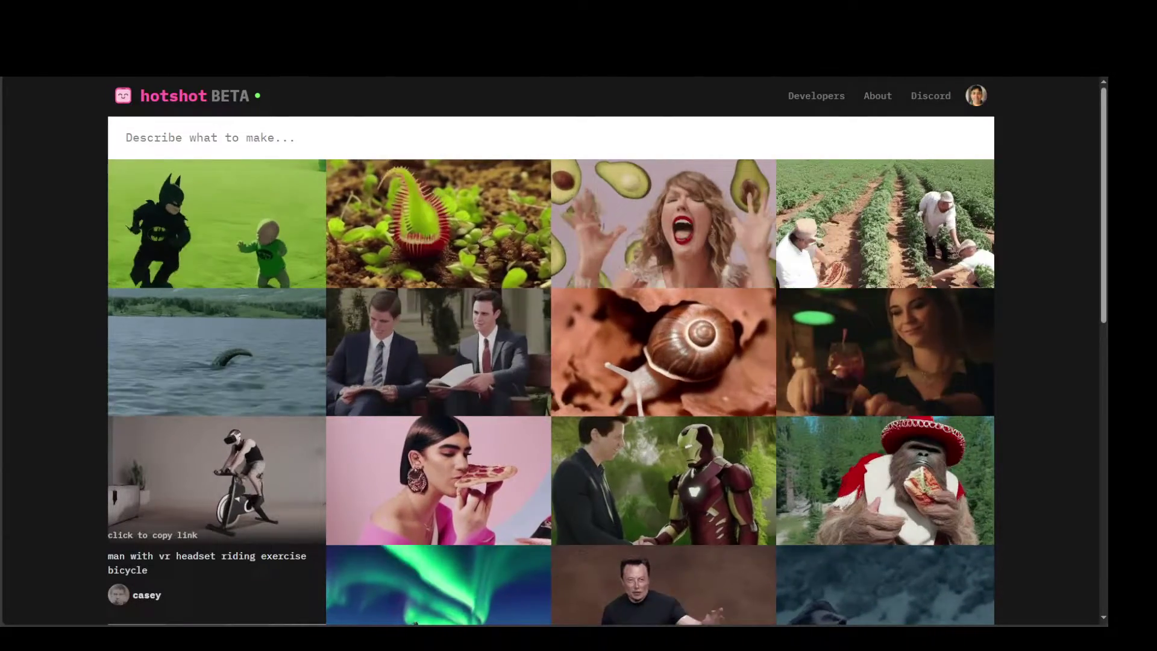
{"action": "scroll", "coordinate": [433, 452], "scroll_direction": "down", "scroll_amount": 5}
{"action": "scroll", "coordinate": [434, 362], "scroll_direction": "down", "scroll_amount": 3}
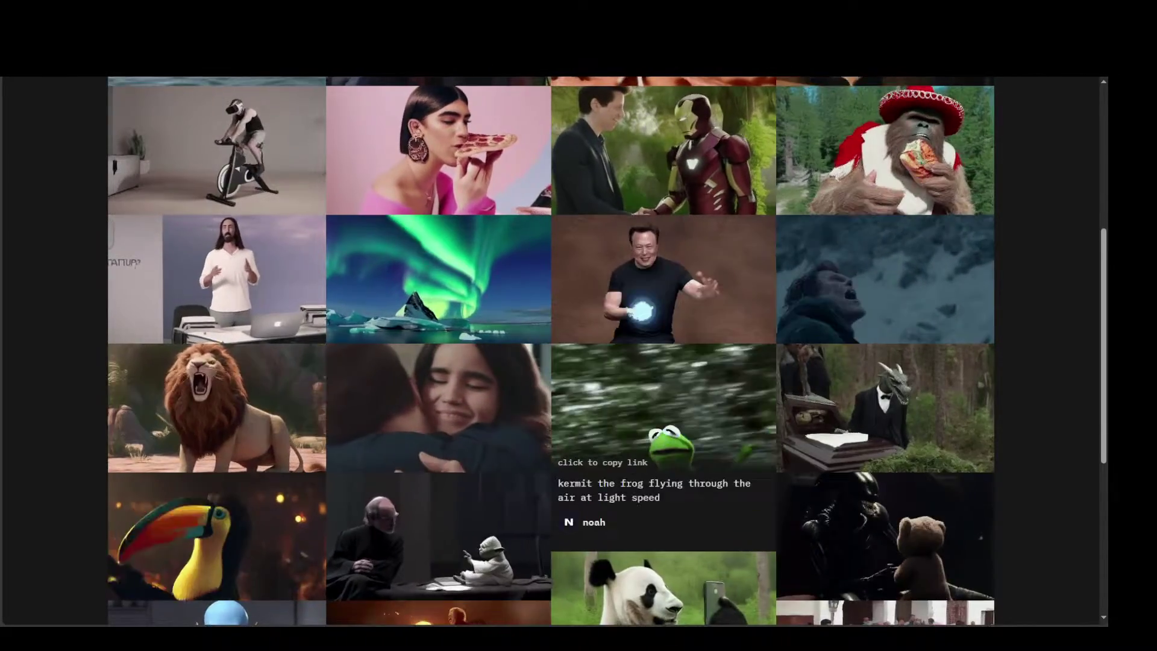
{"action": "scroll", "coordinate": [633, 407], "scroll_direction": "up", "scroll_amount": 8}
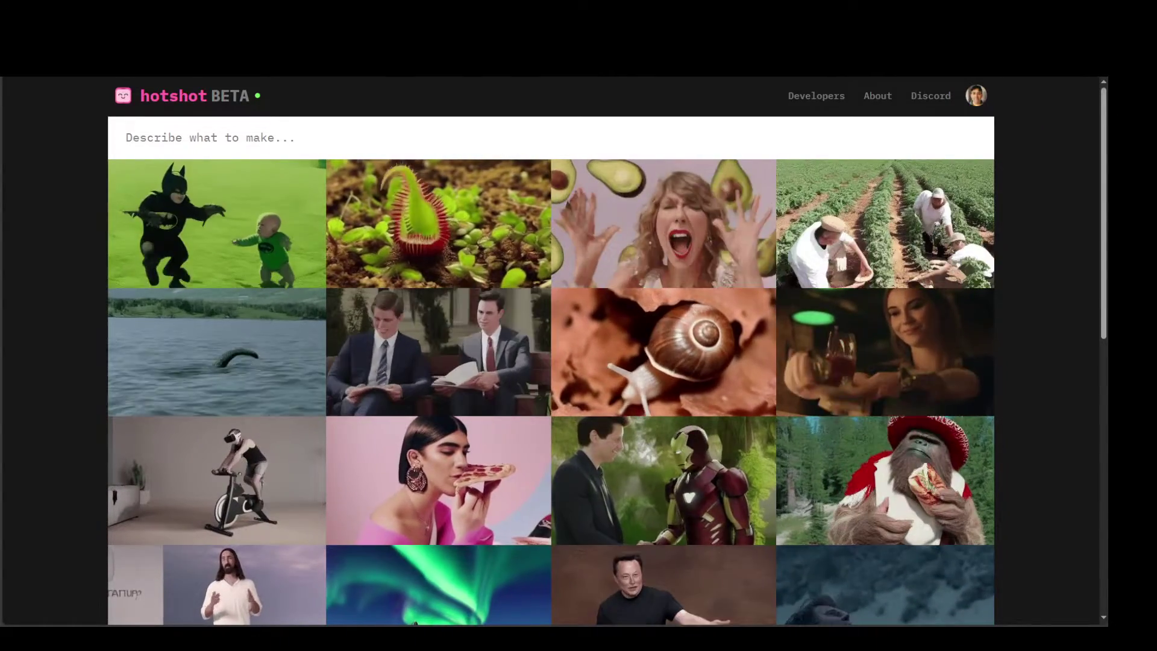
{"action": "type", "text": "Dinosaur smiling goofily"}
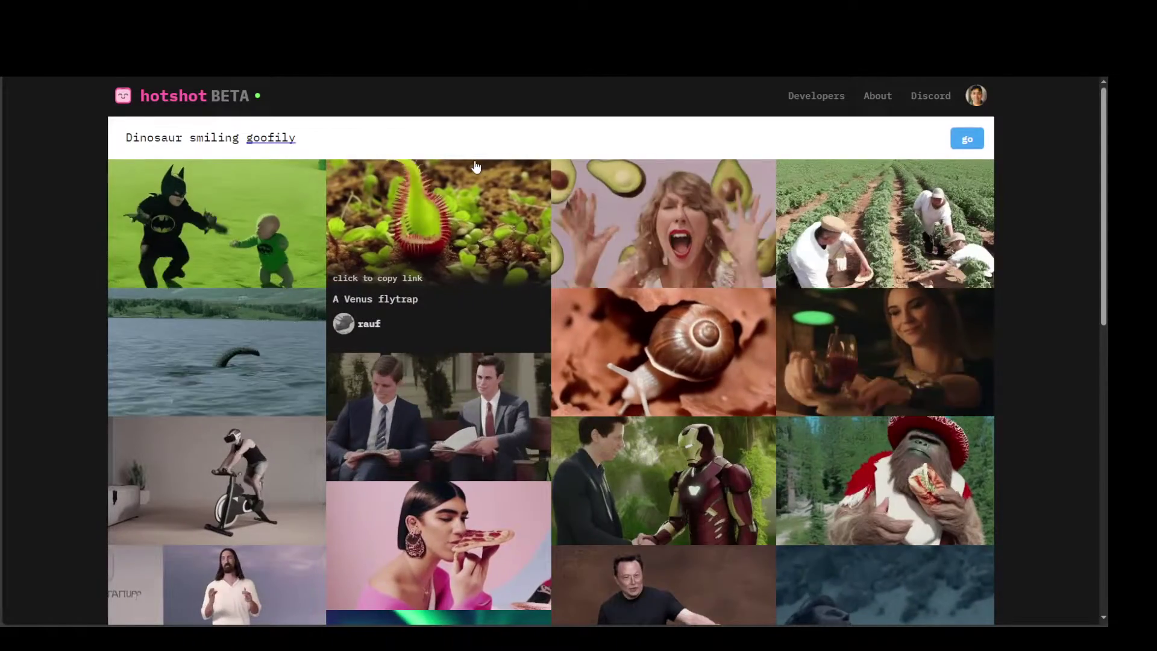
Edit the prompt to read 'Dinosaur smiling goofily, hd, 4K', trimming the word ending and the 8K tag.
{"action": "double_click", "coordinate": [273, 138]}
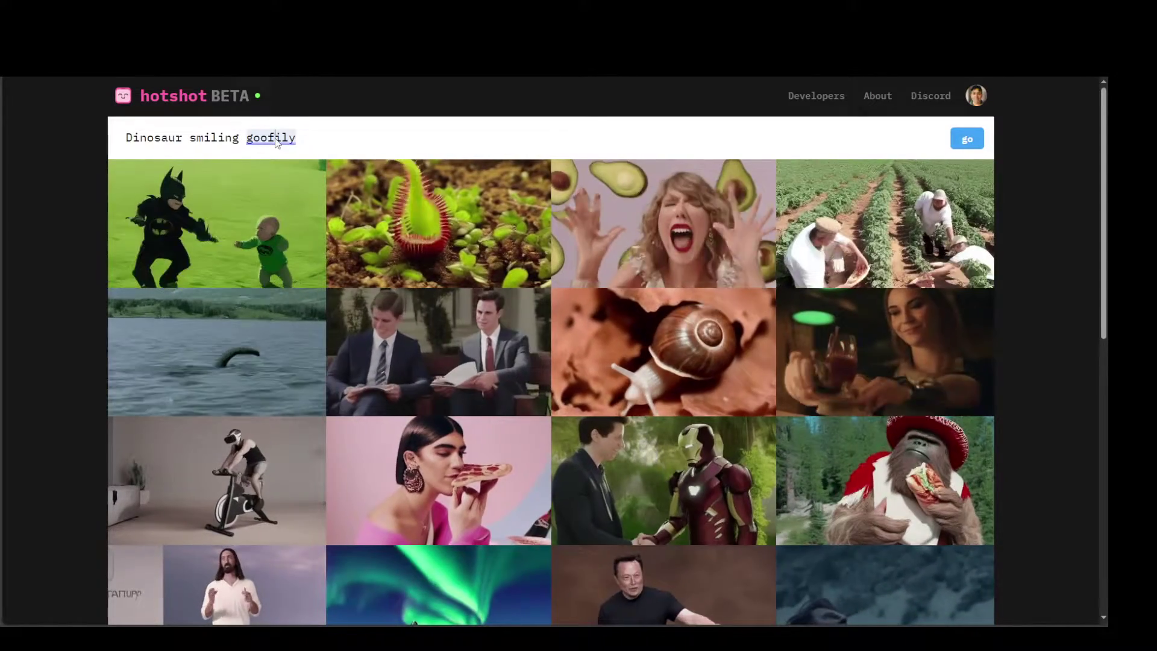
{"action": "left_click", "coordinate": [338, 142]}
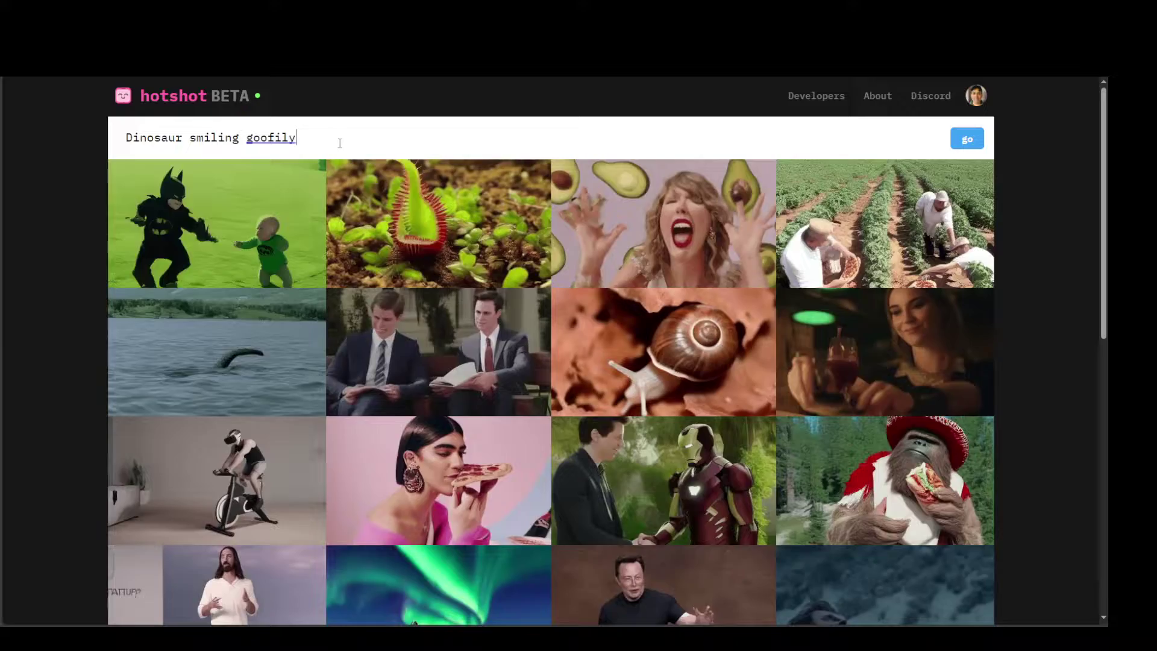
{"action": "key", "text": "BackSpace"}
{"action": "type", "text": ","}
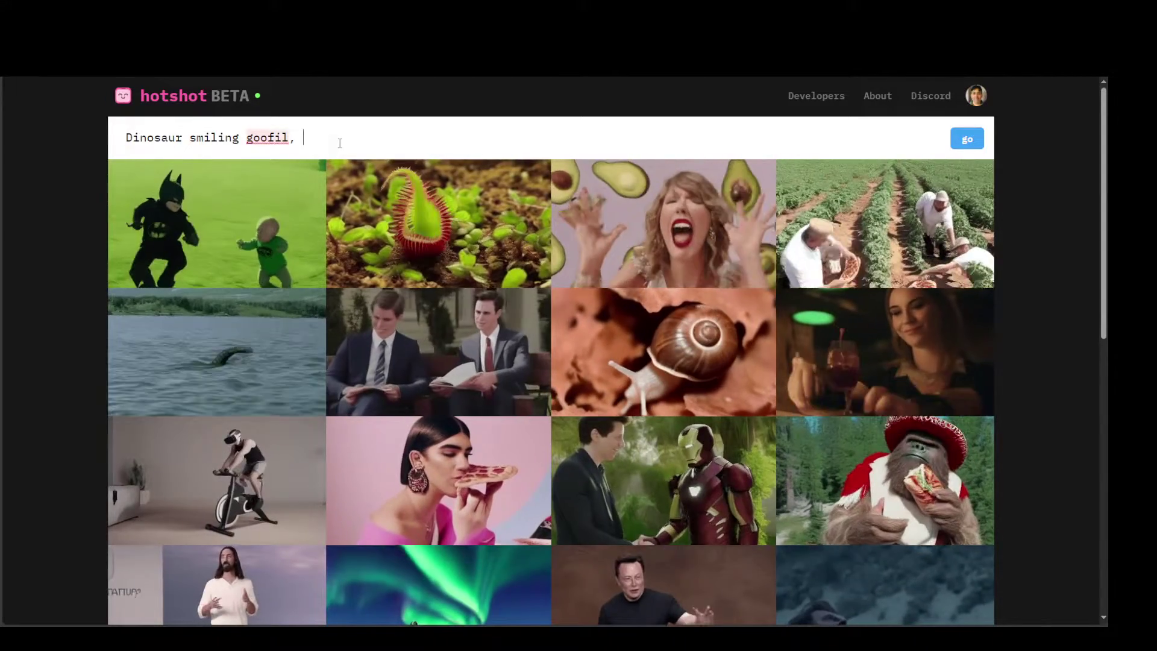
{"action": "key", "text": "BackSpace"}
{"action": "key", "text": "BackSpace"}
{"action": "type", "text": "y, hd, "}
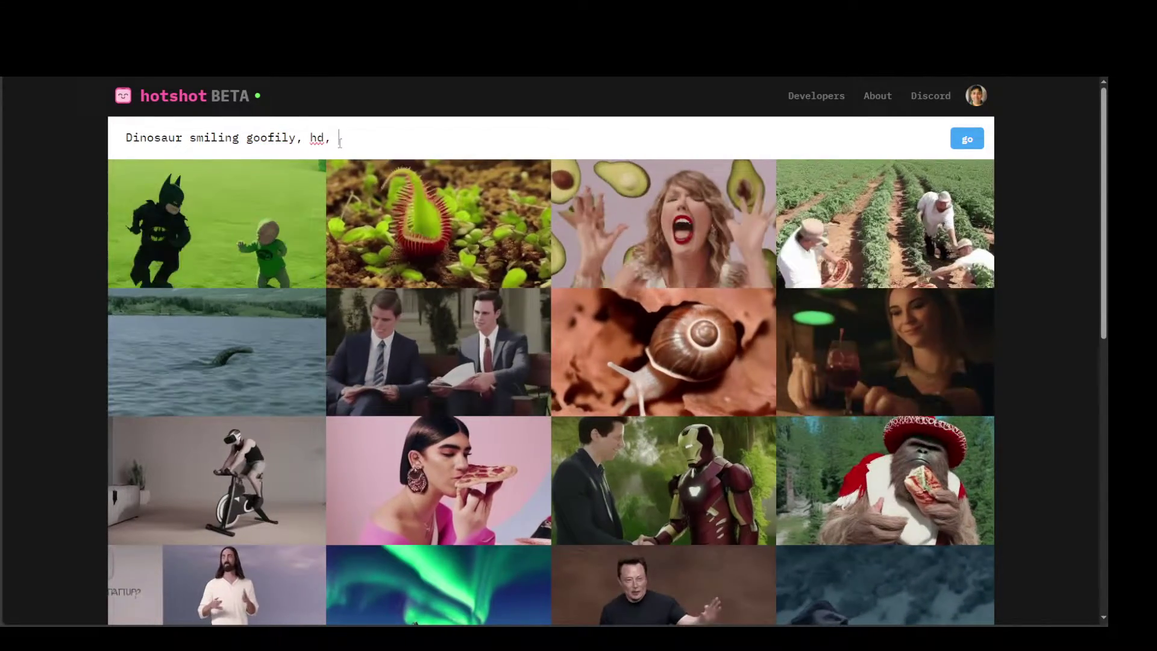
{"action": "type", "text": "8"}
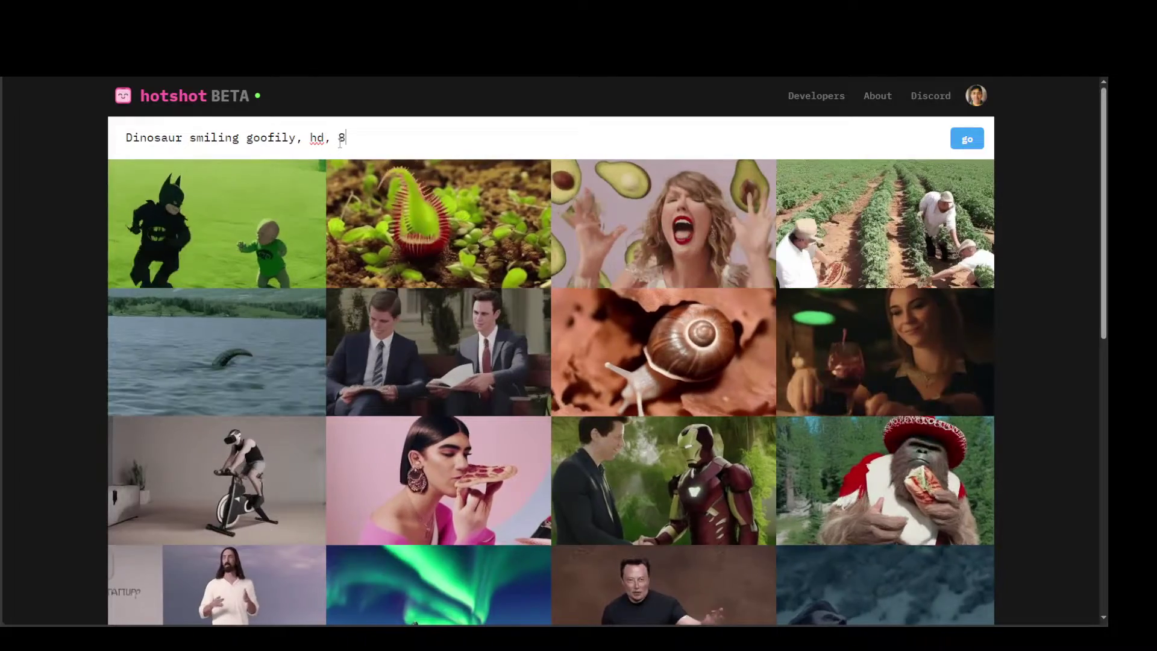
{"action": "type", "text": "K"}
{"action": "key", "text": "BackSpace"}
{"action": "key", "text": "BackSpace"}
{"action": "type", "text": "4K"}
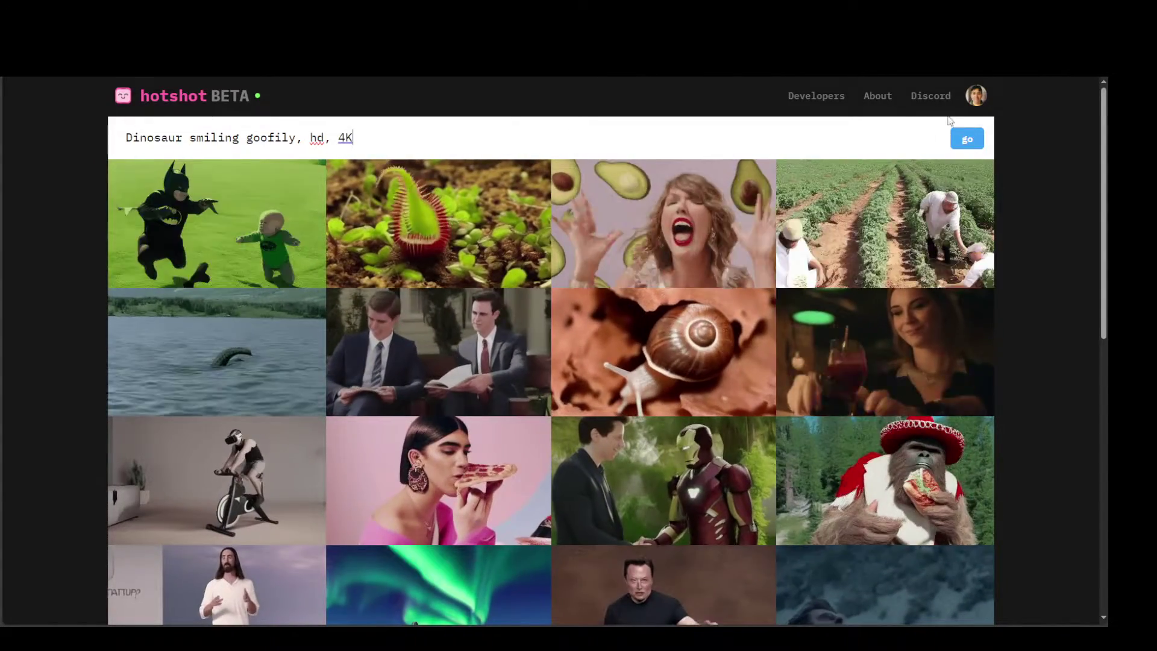
Generate the dinosaur GIFs and preview the first result.
{"action": "left_click", "coordinate": [968, 141]}
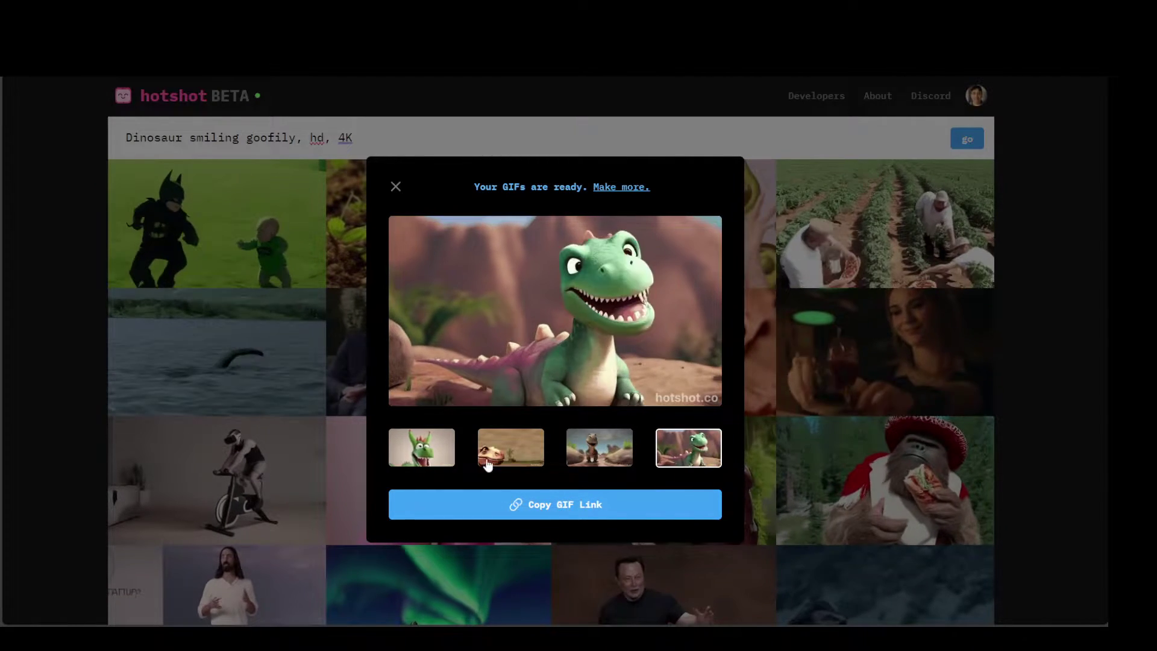
{"action": "left_click", "coordinate": [421, 452]}
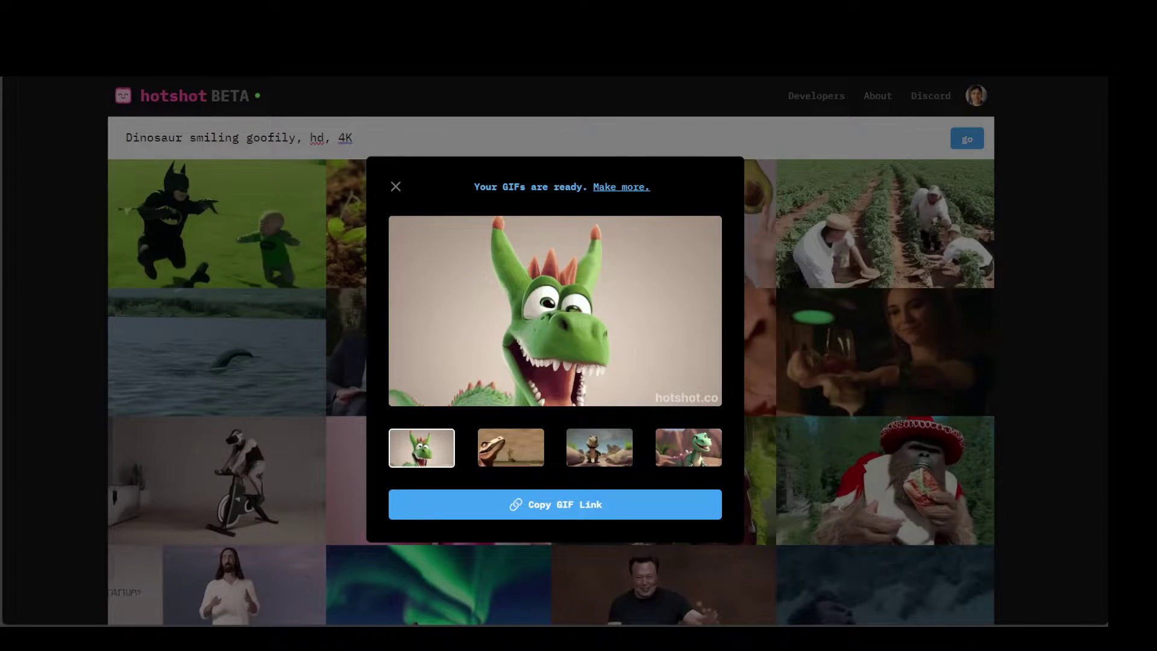
Make a second batch, preview the orange and third dinosaur GIFs, then close the results.
{"action": "left_click", "coordinate": [621, 187]}
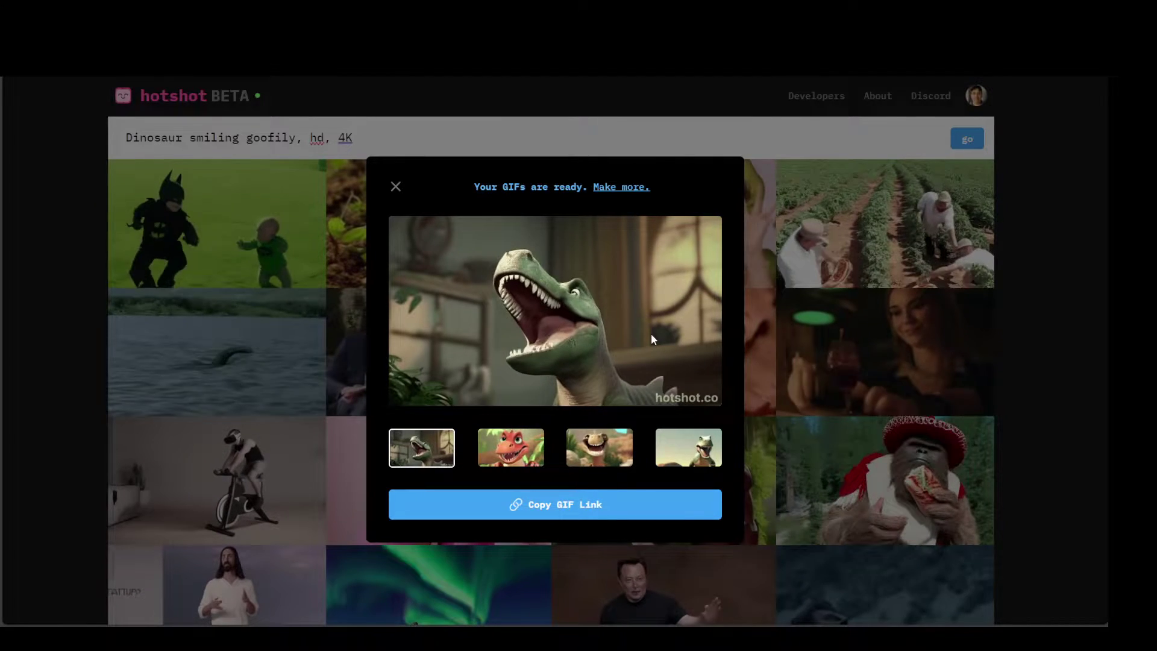
{"action": "left_click", "coordinate": [511, 447]}
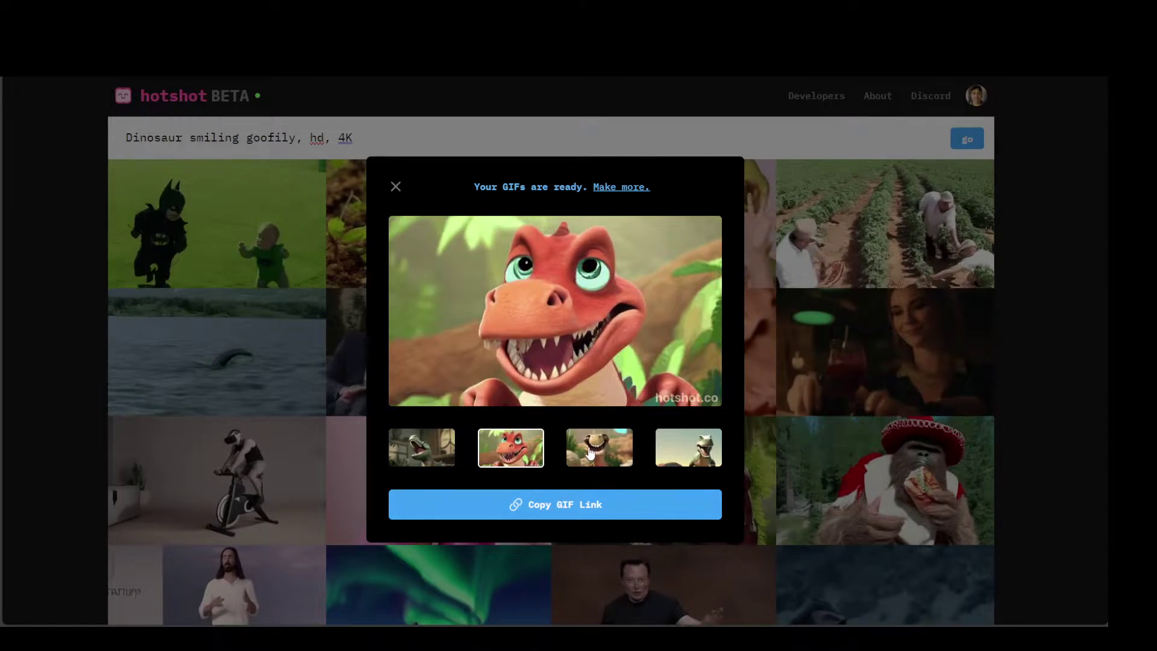
{"action": "left_click", "coordinate": [598, 447]}
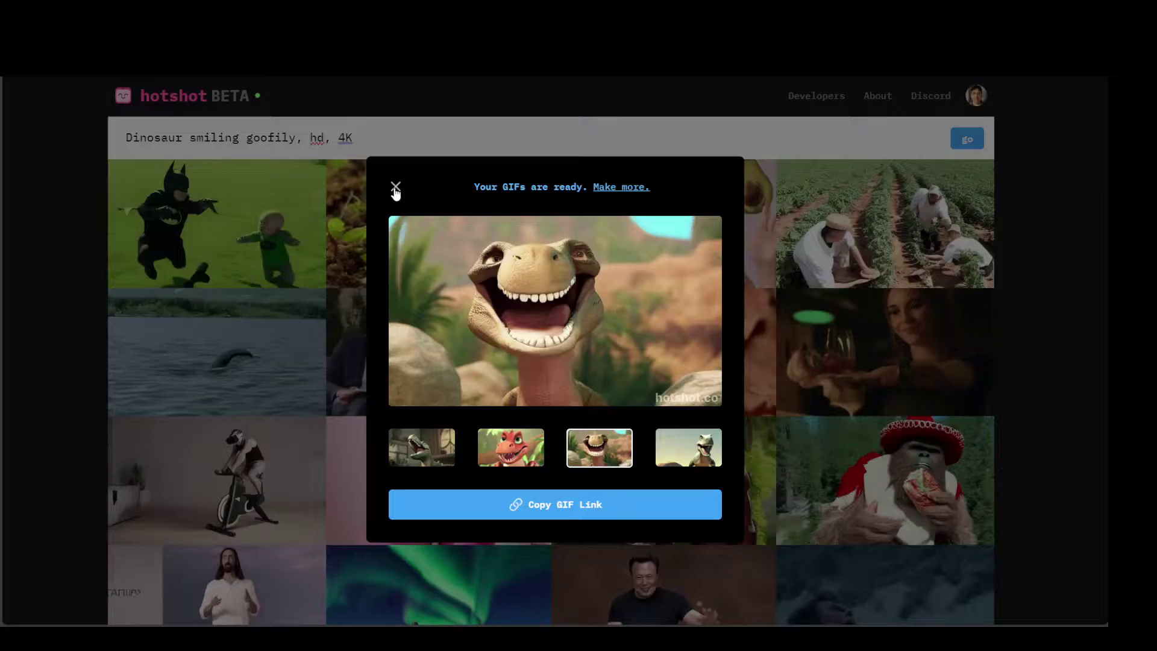
{"action": "left_click", "coordinate": [395, 186]}
Replace the prompt with 'Girl blushing in Bollywood Style', generate, and preview the first and fourth GIFs.
{"action": "triple_click", "coordinate": [362, 137]}
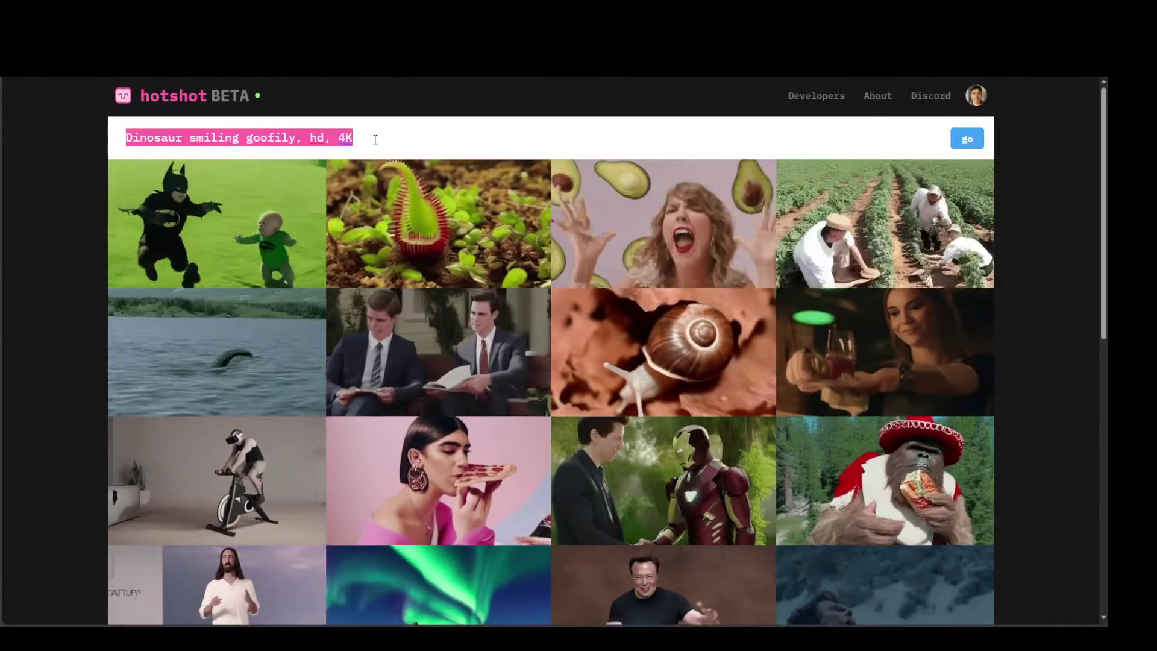
{"action": "type", "text": "Girl blushing in Bollywood Style"}
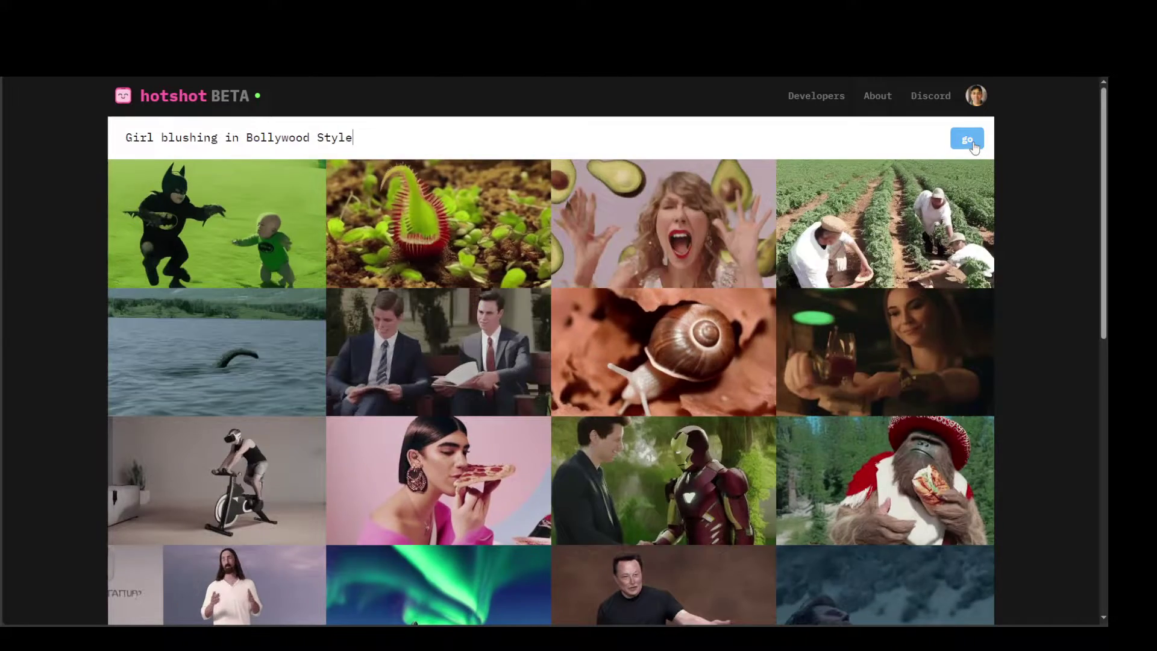
{"action": "key", "text": "Return"}
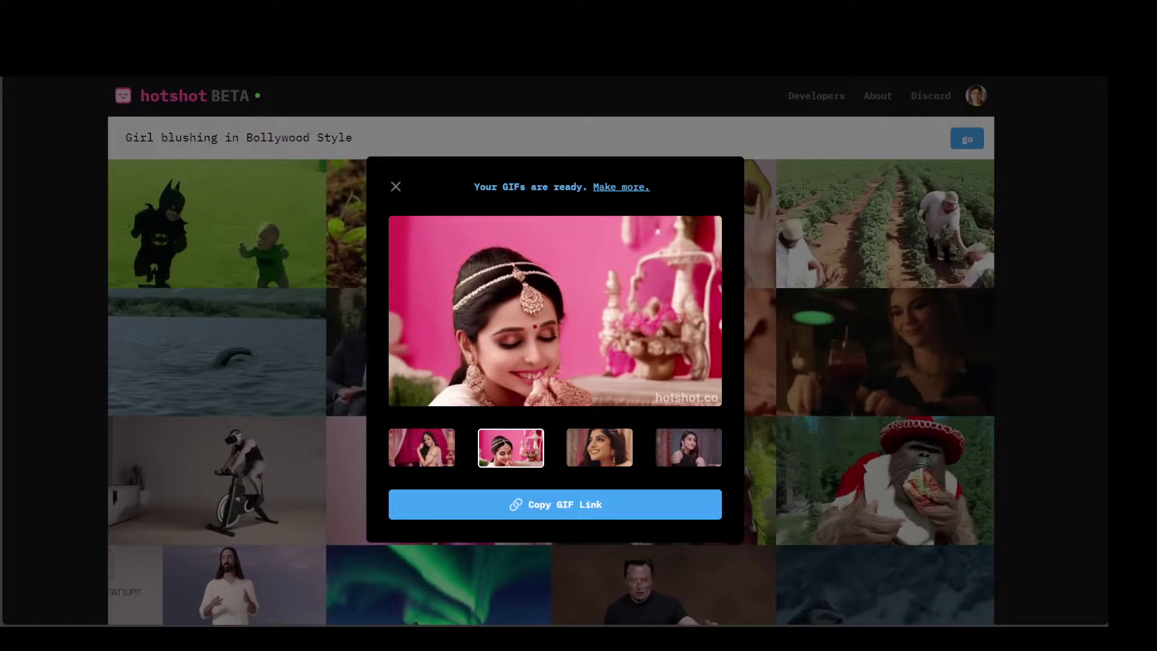
{"action": "left_click", "coordinate": [404, 456]}
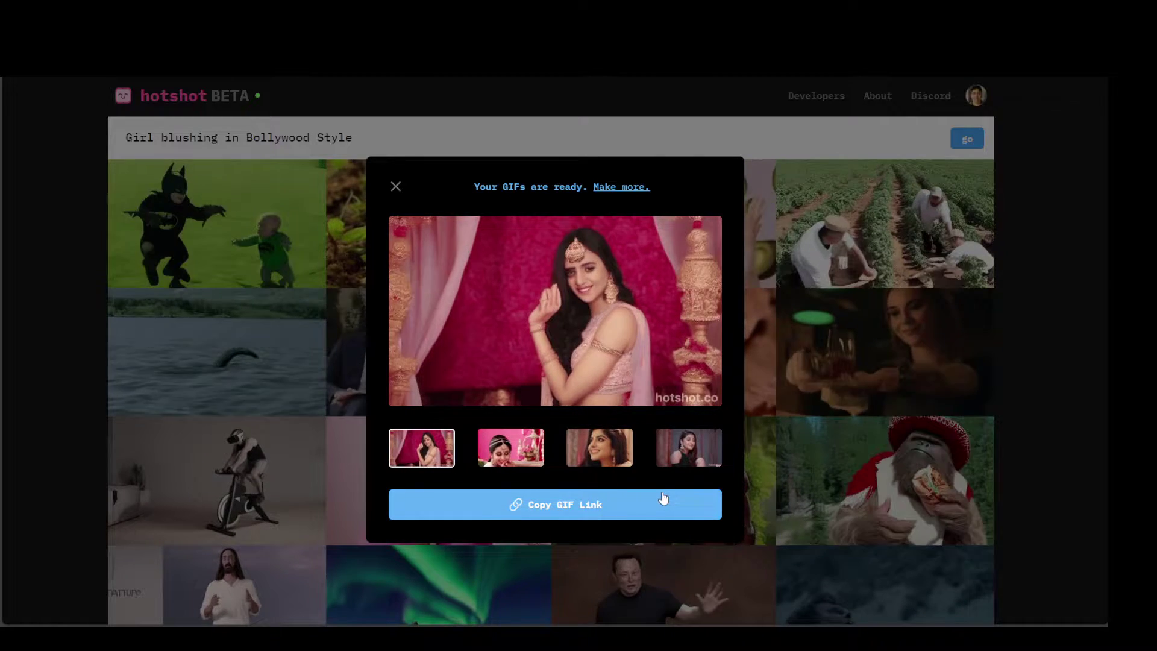
{"action": "left_click", "coordinate": [682, 447]}
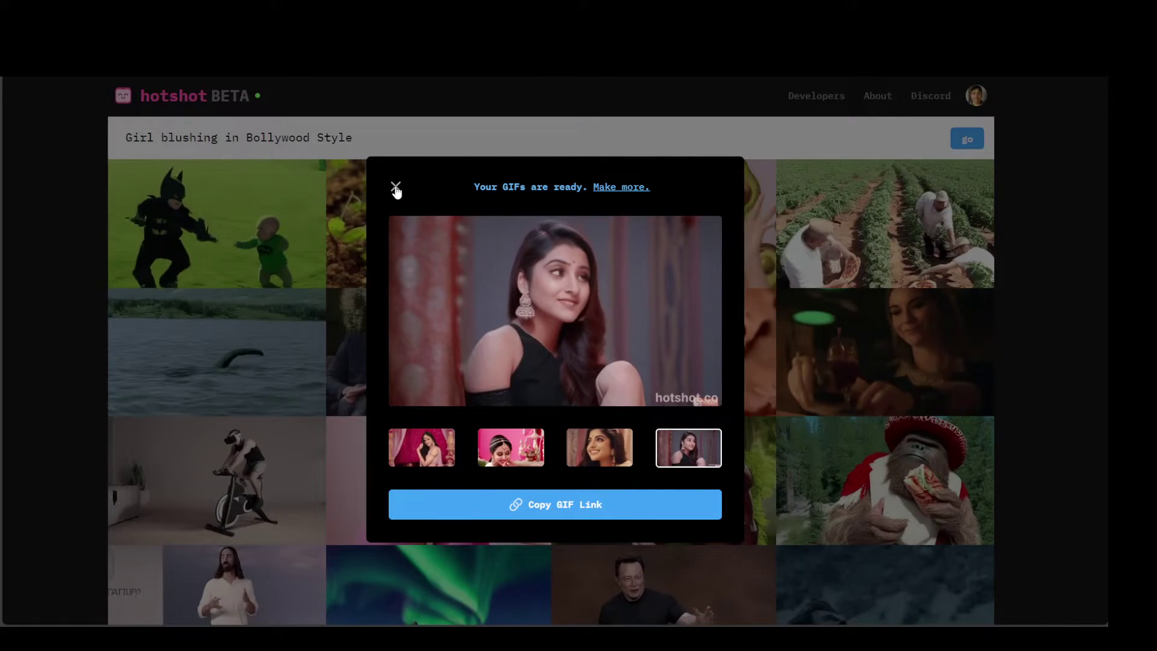
Make another Bollywood batch and preview its fourth and first GIFs.
{"action": "left_click", "coordinate": [619, 187]}
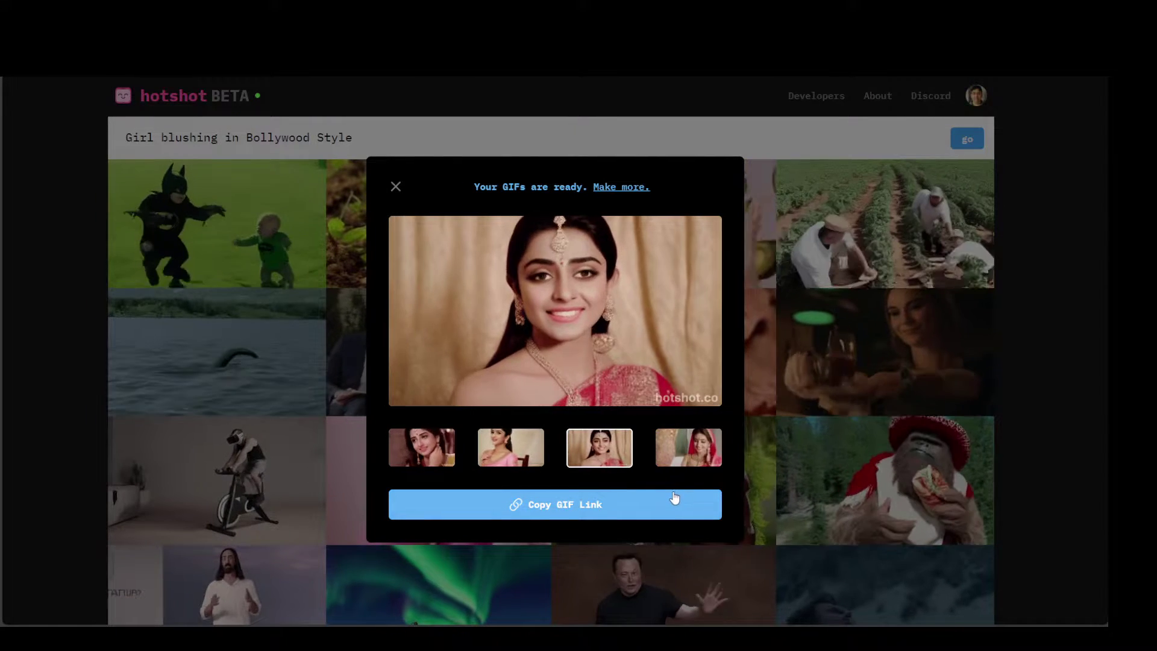
{"action": "left_click", "coordinate": [706, 440]}
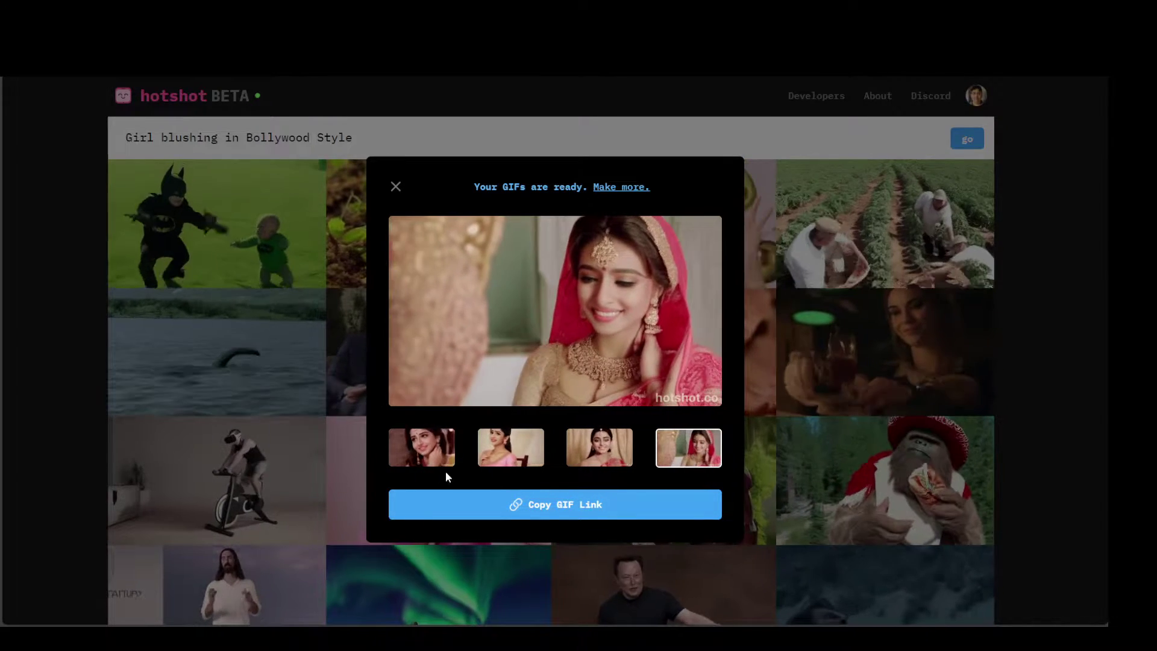
{"action": "left_click", "coordinate": [422, 447]}
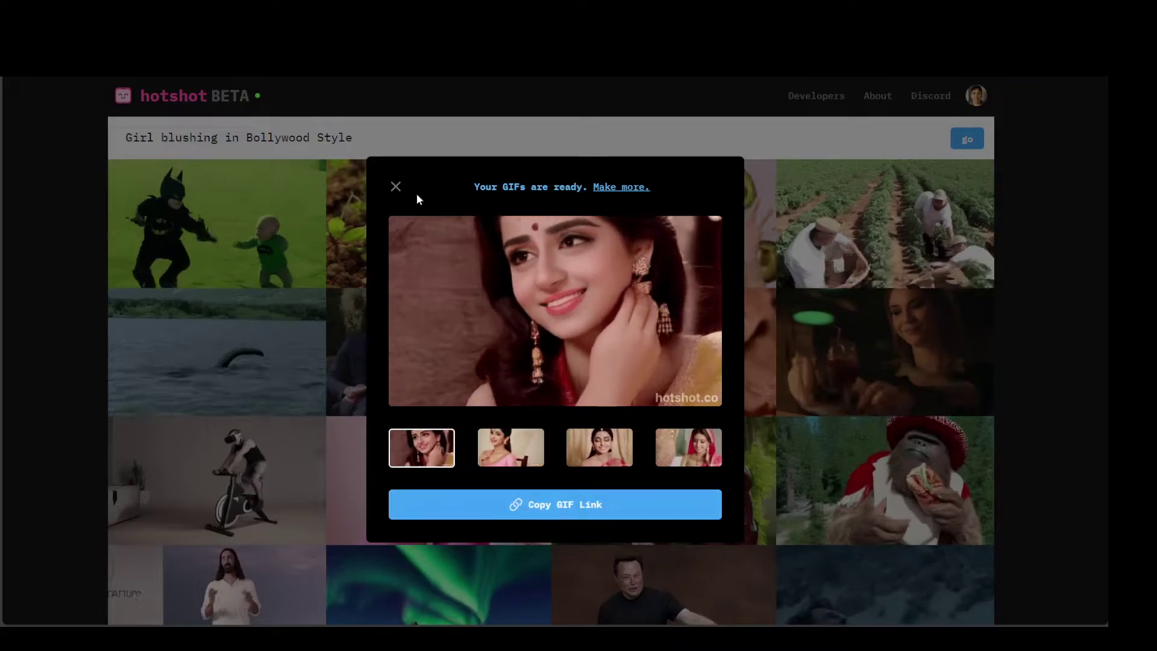
Close the results and generate GIFs for 'Nusrat Fateh Ali Khan on treadmill'.
{"action": "left_click", "coordinate": [394, 190]}
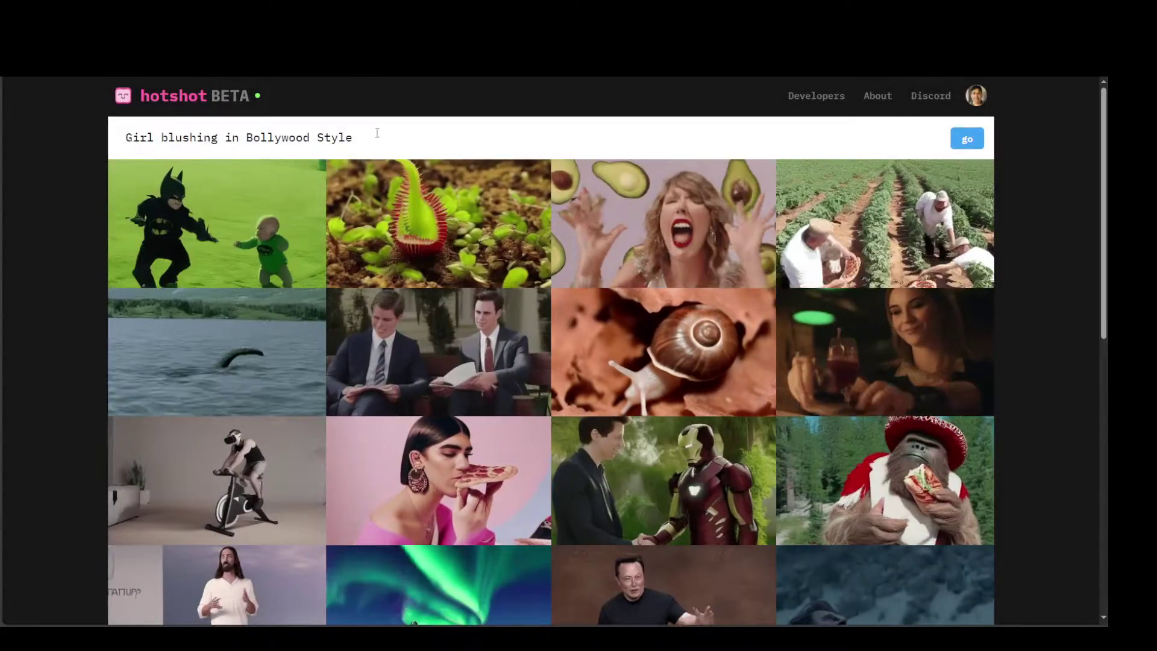
{"action": "left_click_drag", "start_coordinate": [355, 137], "coordinate": [102, 141]}
{"action": "type", "text": "Nusrat Fateh Ali Khan on treadmill"}
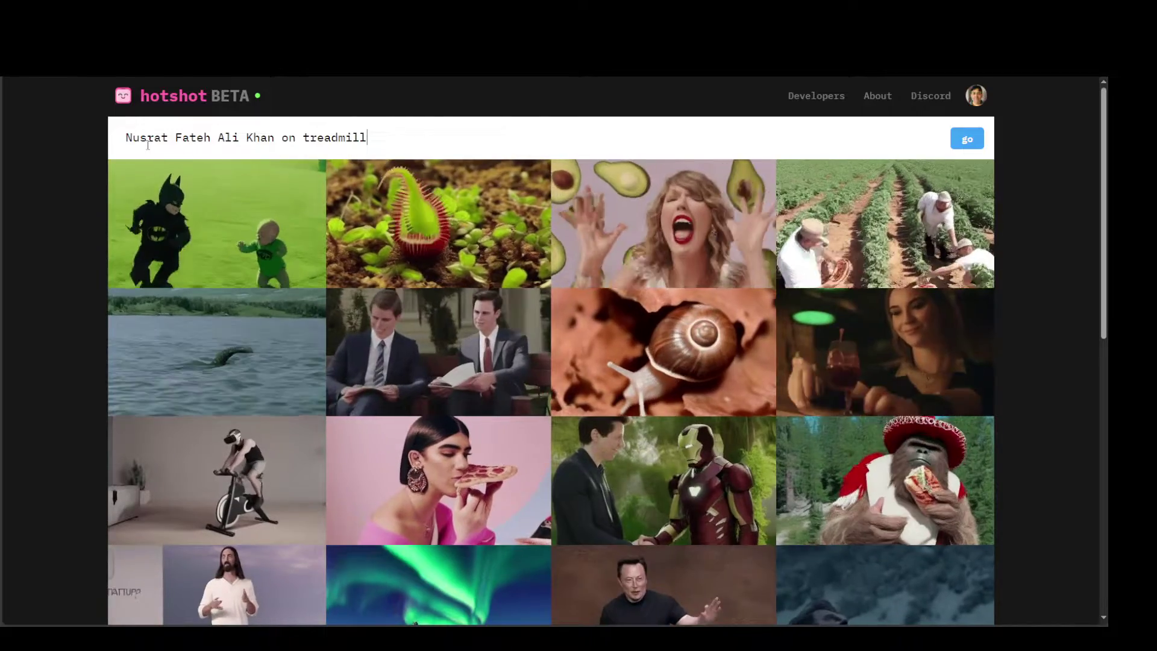
{"action": "left_click", "coordinate": [967, 140]}
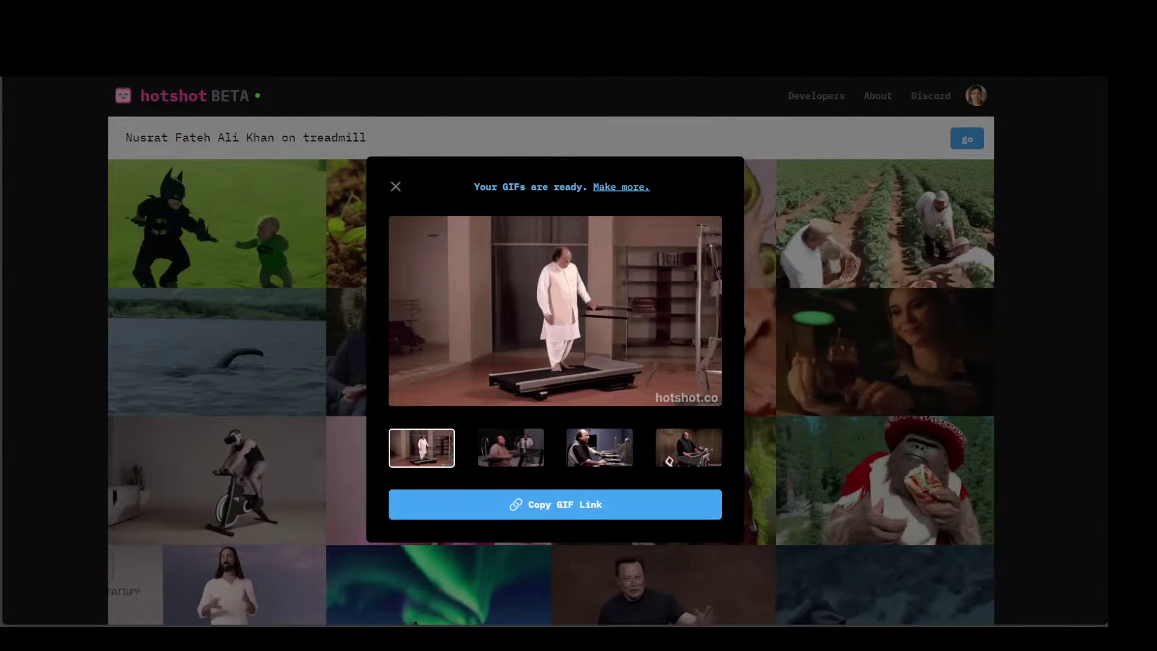
Preview the second, third and fourth treadmill GIFs.
{"action": "left_click", "coordinate": [510, 446]}
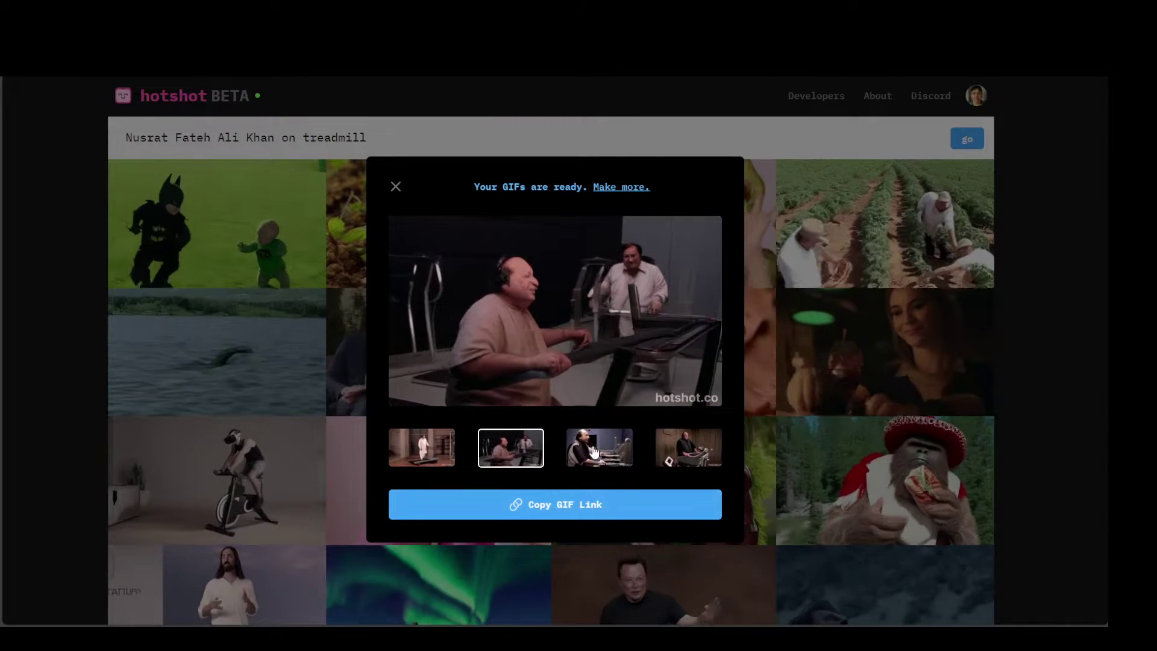
{"action": "left_click", "coordinate": [598, 449]}
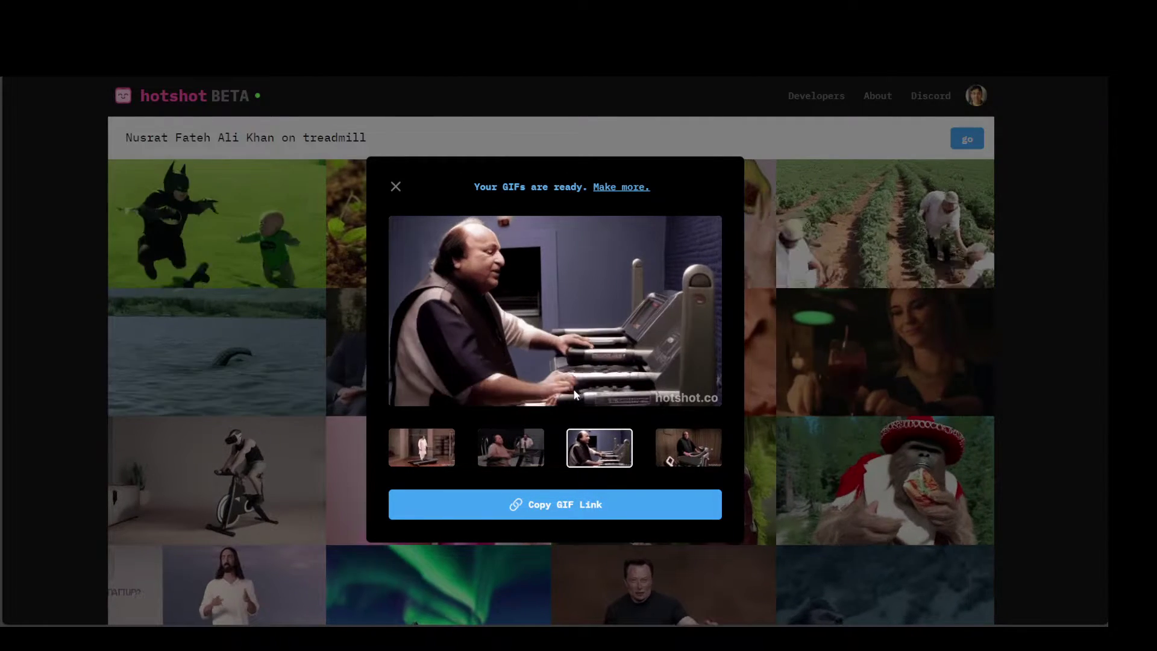
{"action": "left_click", "coordinate": [688, 447]}
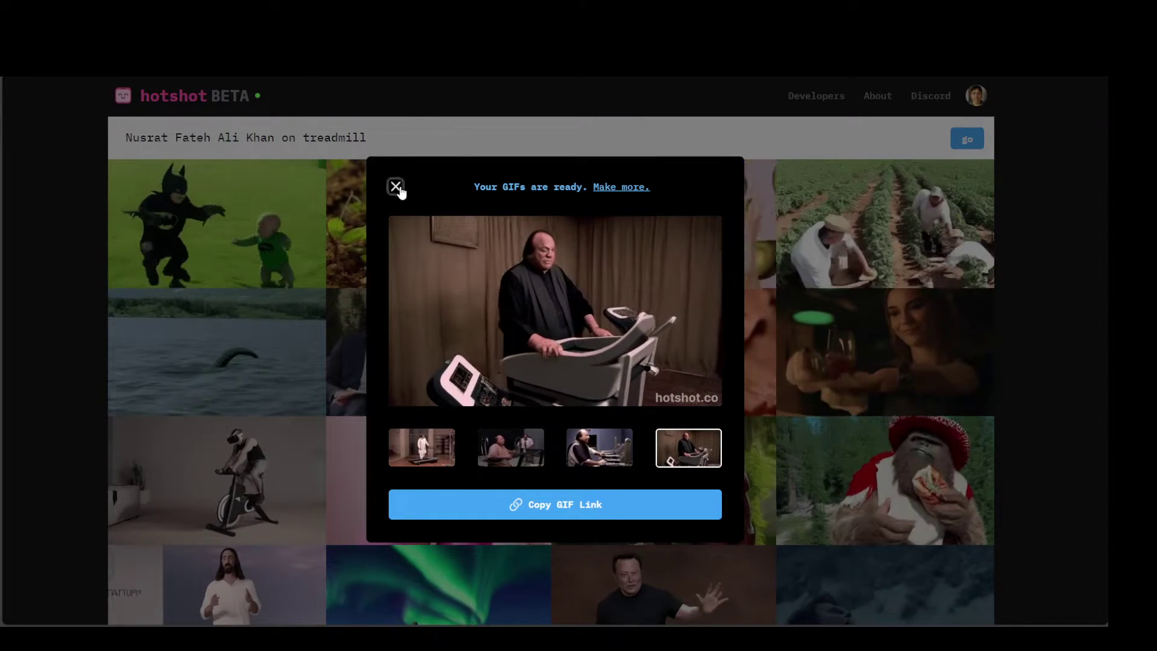
Close the results and generate GIFs for 'Salman khan eating strawberry Pizza, hd, 8K', pasted into the prompt.
{"action": "left_click", "coordinate": [395, 187]}
{"action": "left_click", "coordinate": [340, 138]}
{"action": "key", "text": "ctrl+a"}
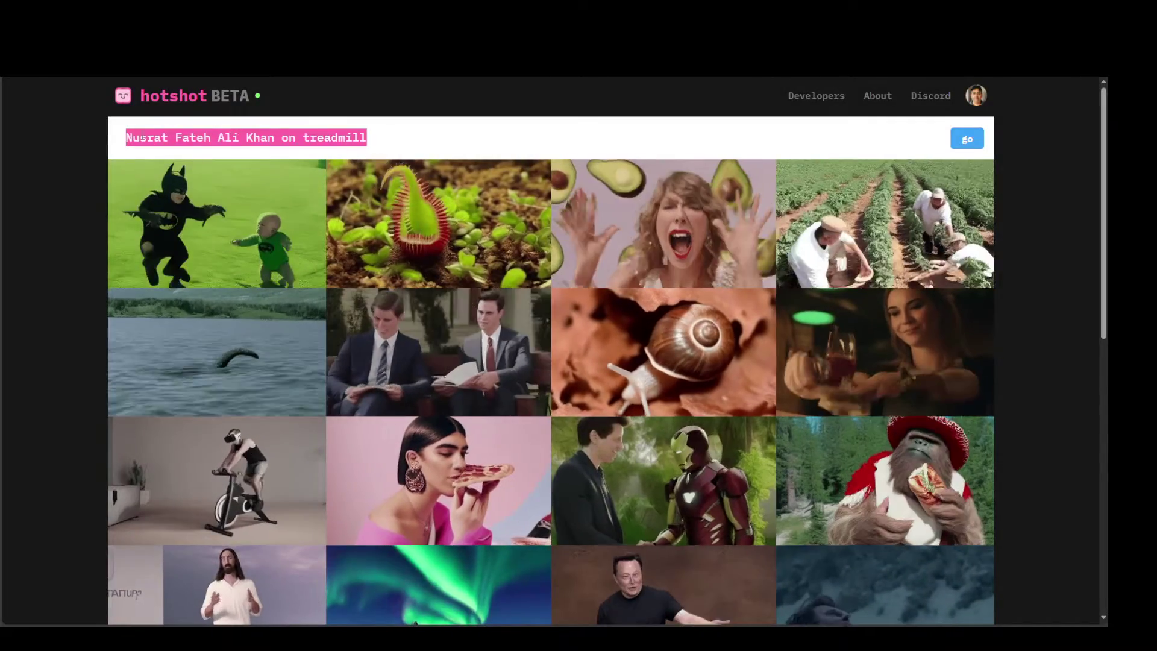
{"action": "key", "text": "ctrl+v"}
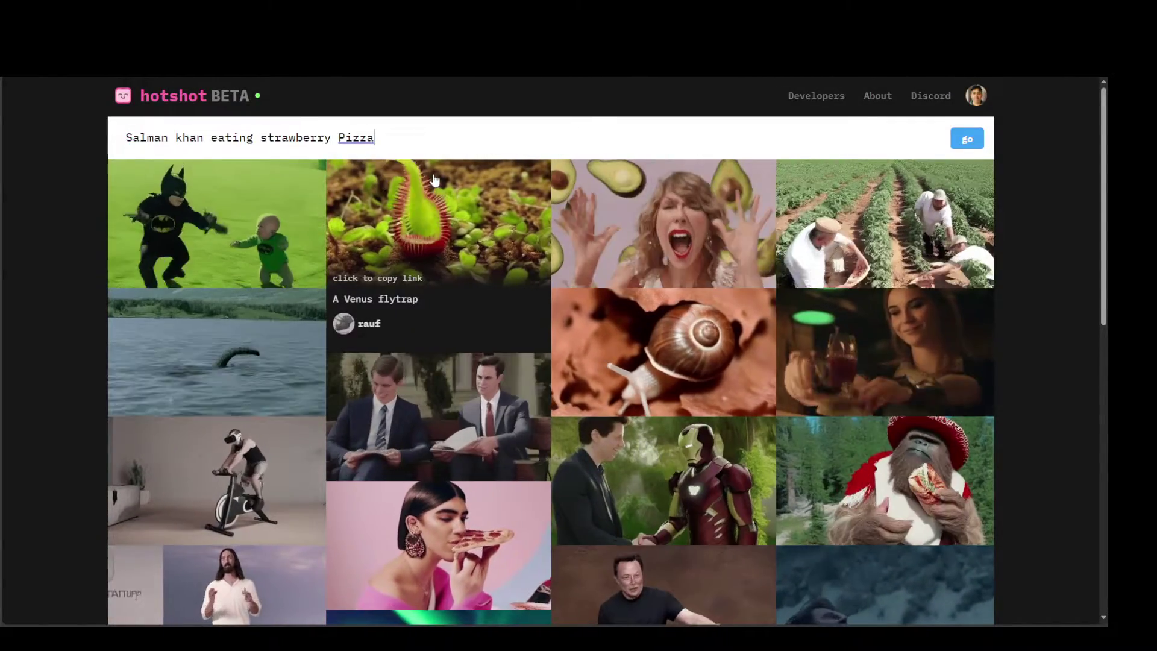
{"action": "type", "text": ", hd, "}
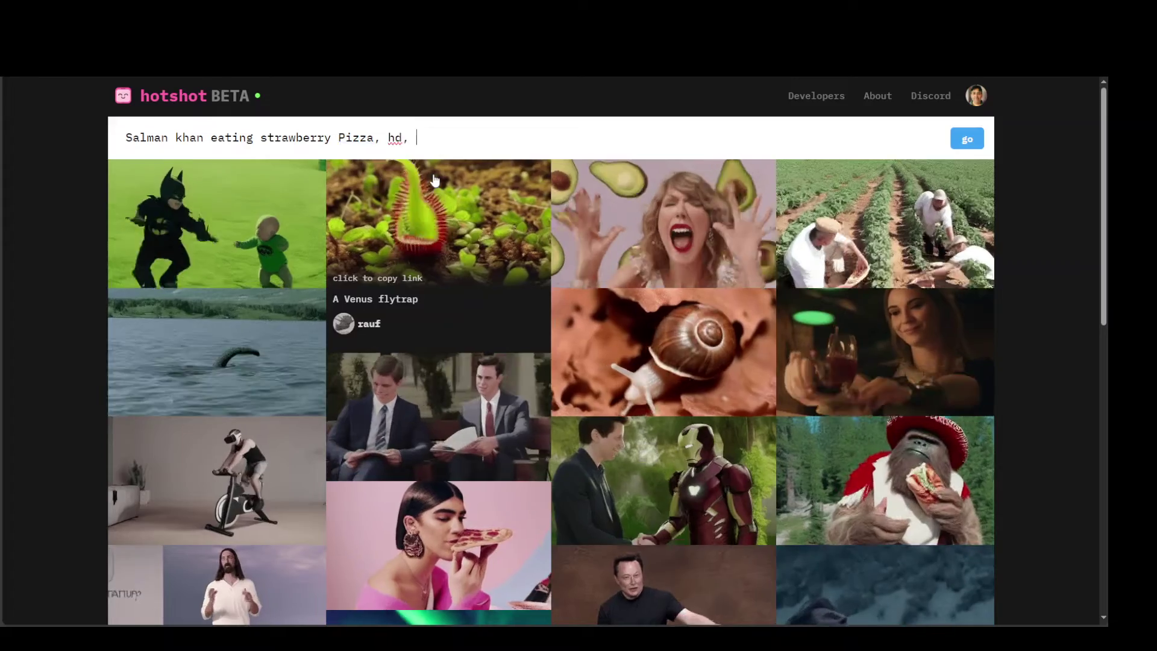
{"action": "type", "text": "8K"}
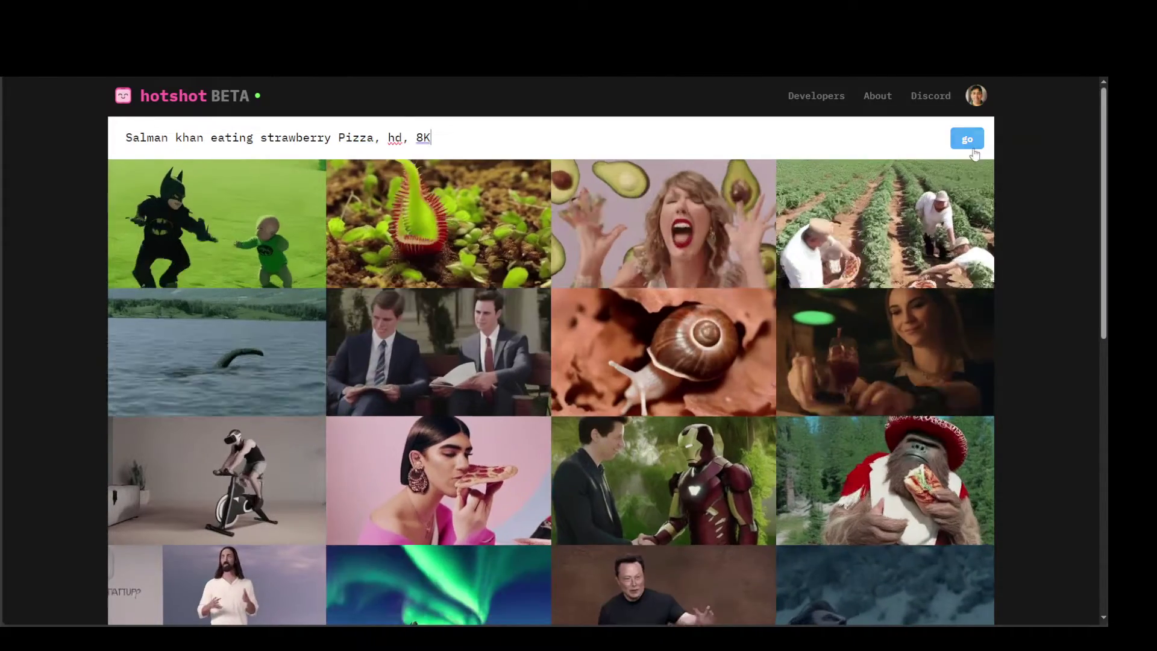
{"action": "left_click", "coordinate": [967, 140]}
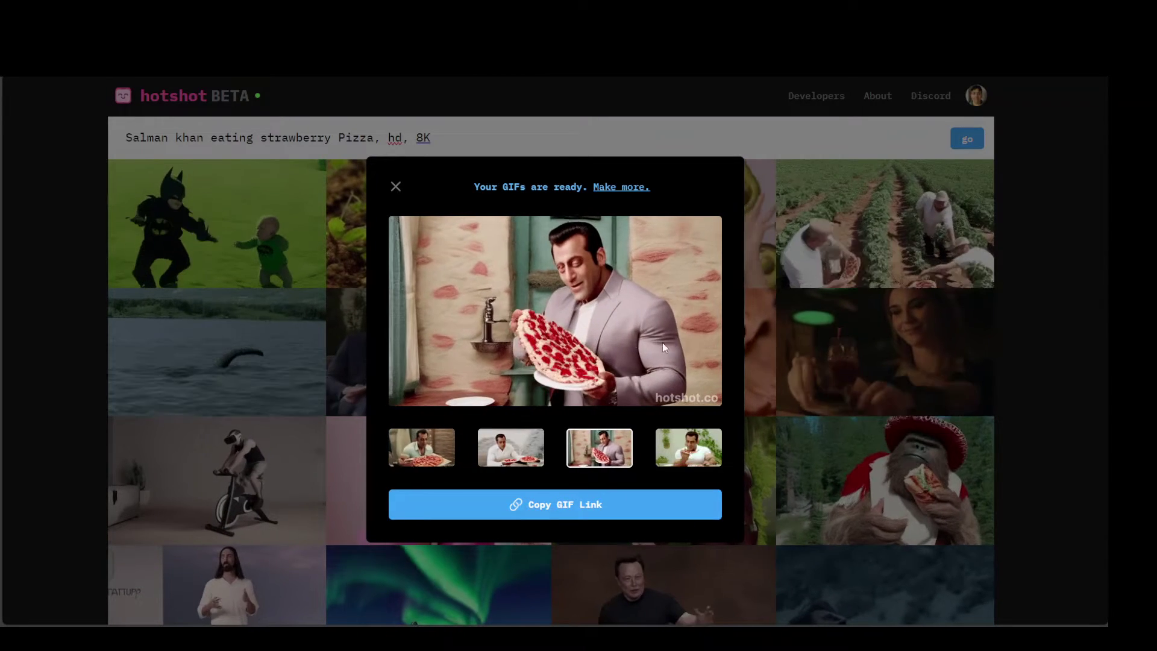
Preview the second, third and fourth pizza GIFs.
{"action": "left_click", "coordinate": [503, 447]}
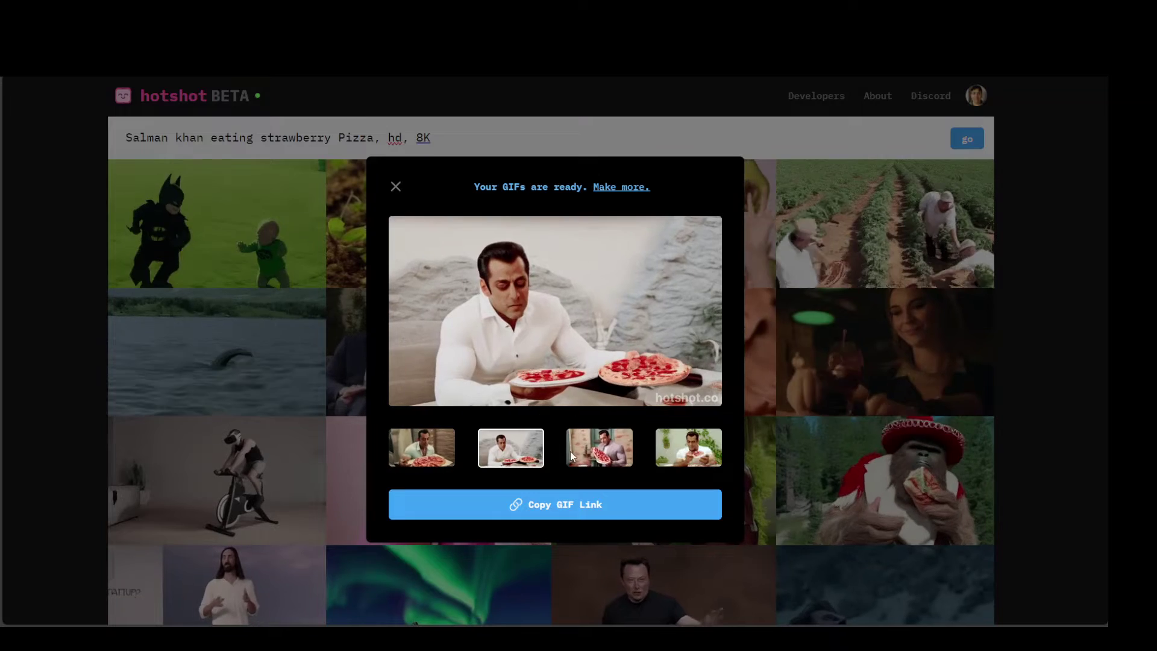
{"action": "left_click", "coordinate": [599, 447]}
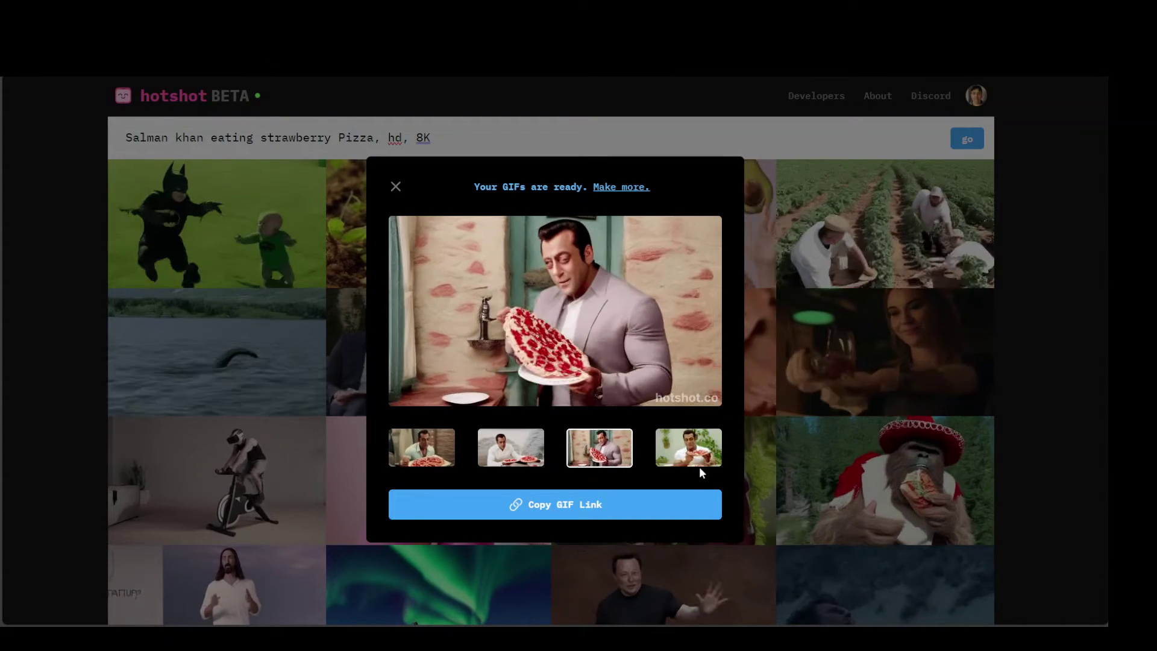
{"action": "left_click", "coordinate": [703, 452]}
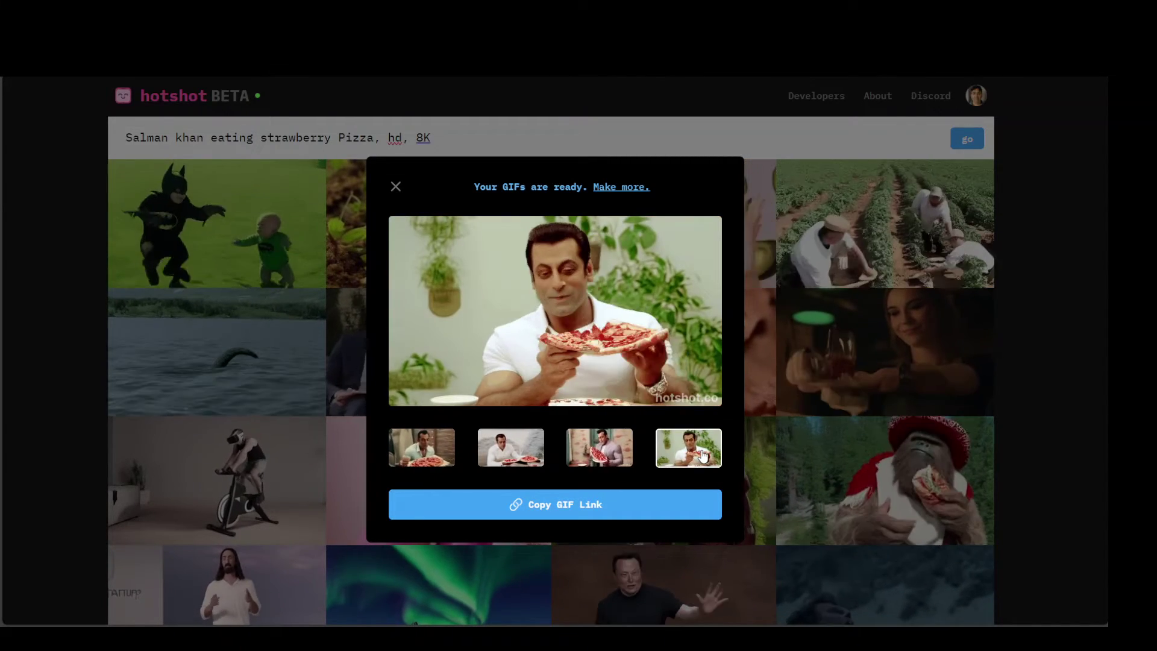